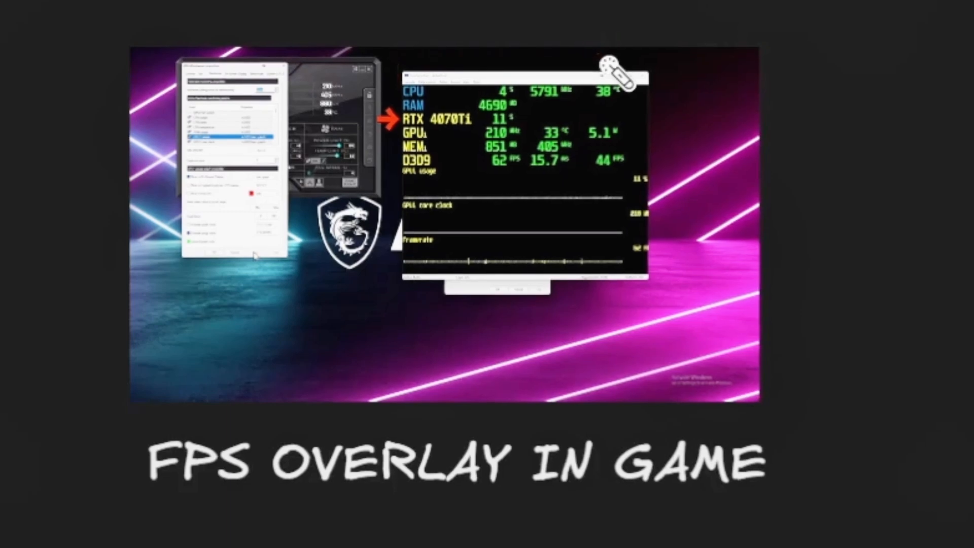
mouse_move(142, 483)
mouse_down()
mouse_move(795, 543)
mouse_move(318, 485)
mouse_up()
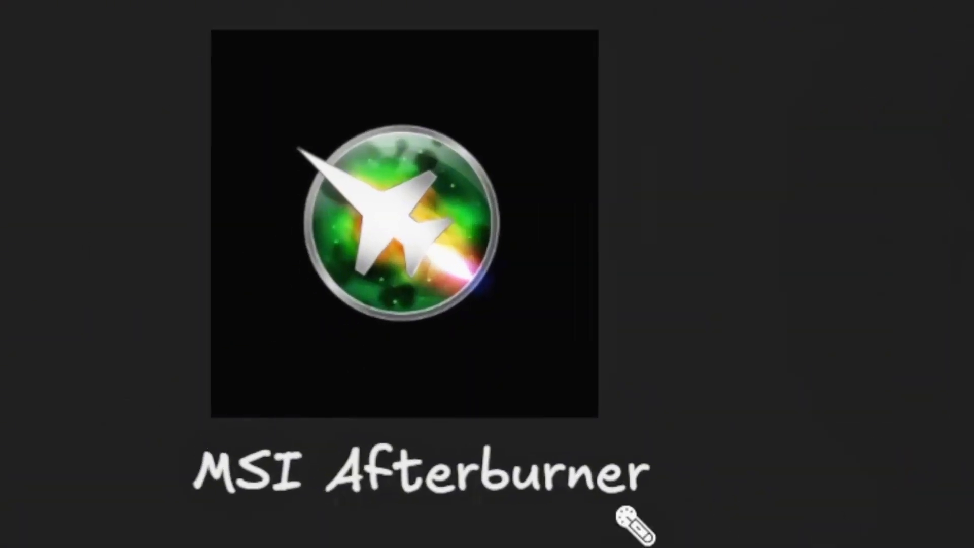
drag(190, 516, 335, 527)
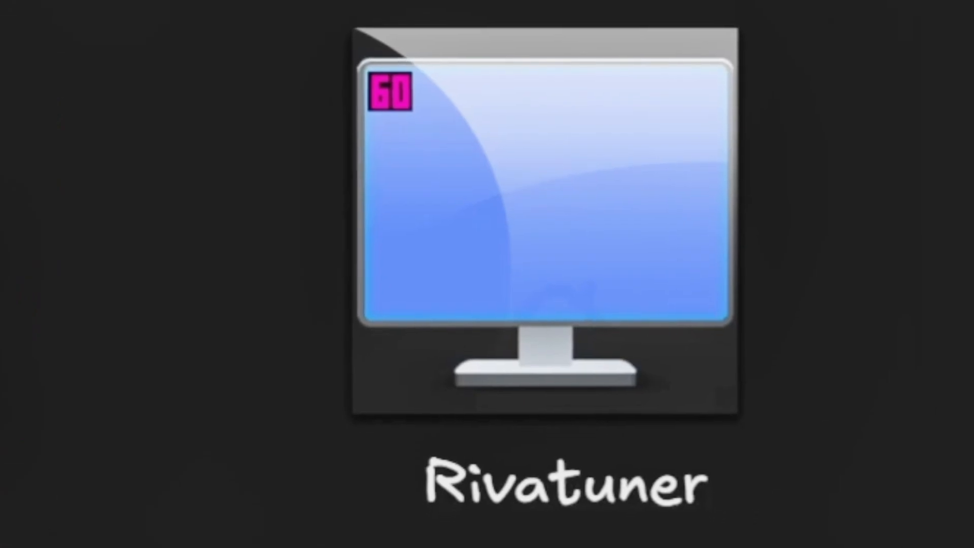
drag(438, 516, 817, 515)
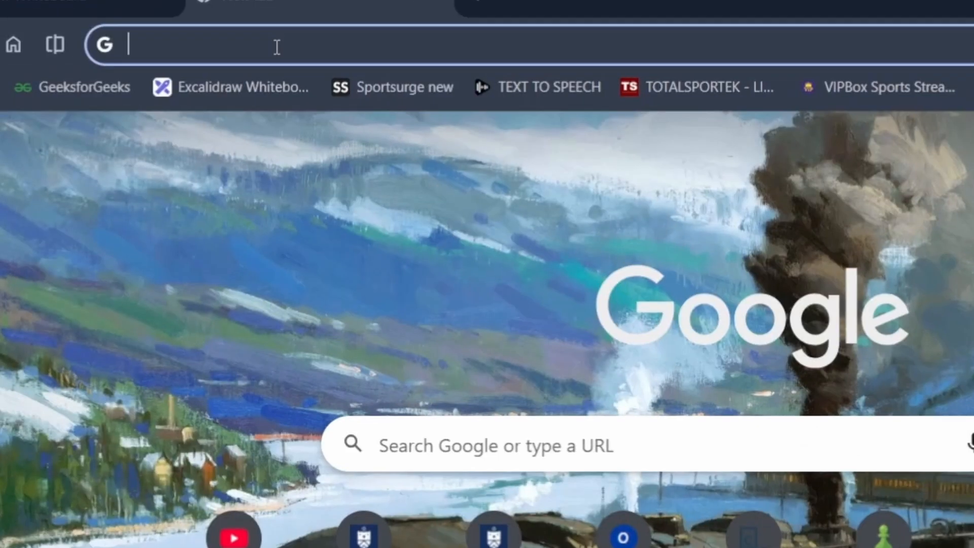
Search the web for "msi afterburner" and open the official MSI Afterburner page on msi.com
text(msi afte)
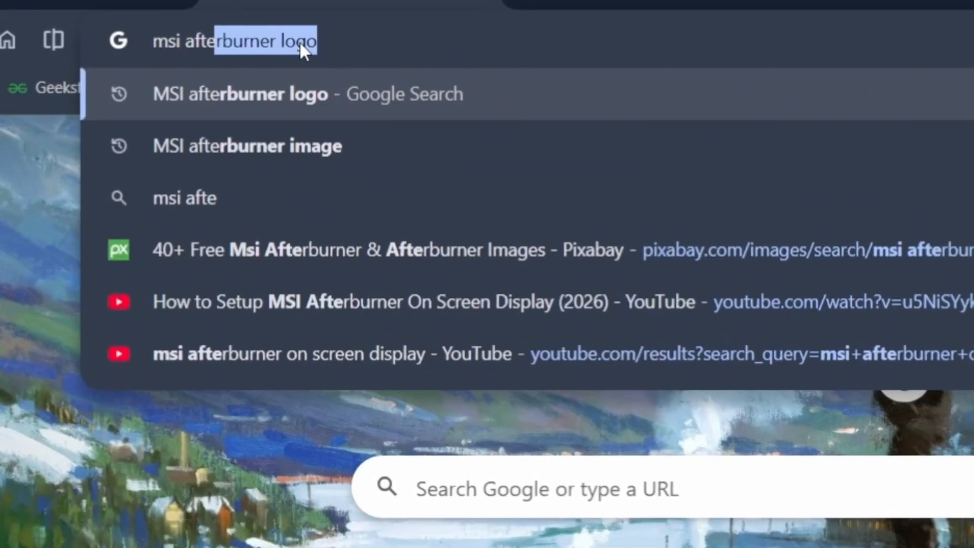
text(rburner)
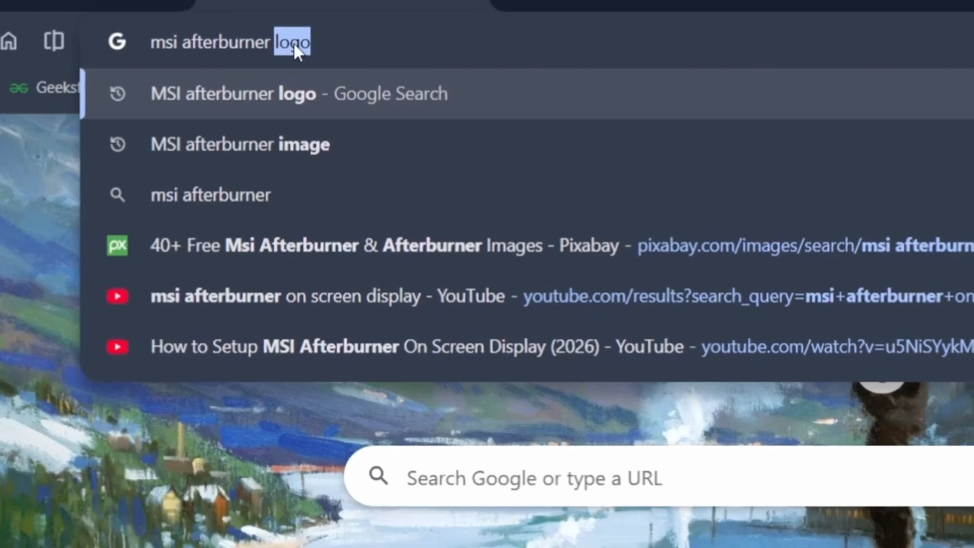
key(Return)
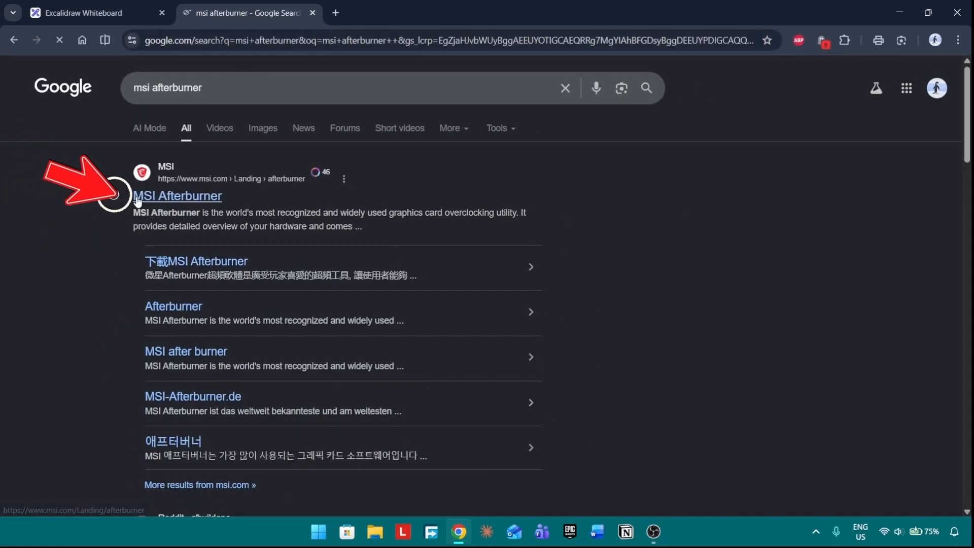
click(156, 203)
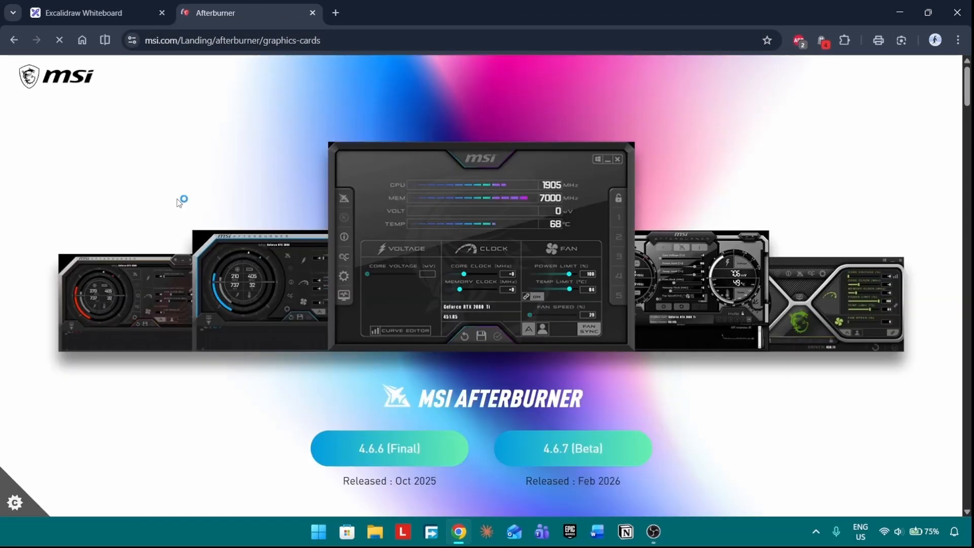
Download the 4.6.6 (Final) release of MSI Afterburner from the MSI page
scroll(578, 386, down, 3)
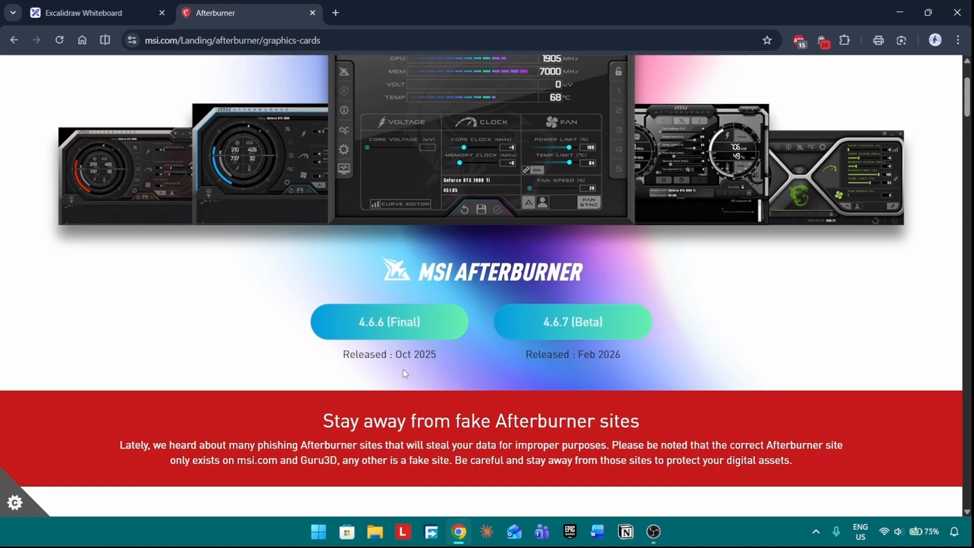
scroll(355, 325, down, 2)
click(640, 318)
scroll(738, 337, up, 4)
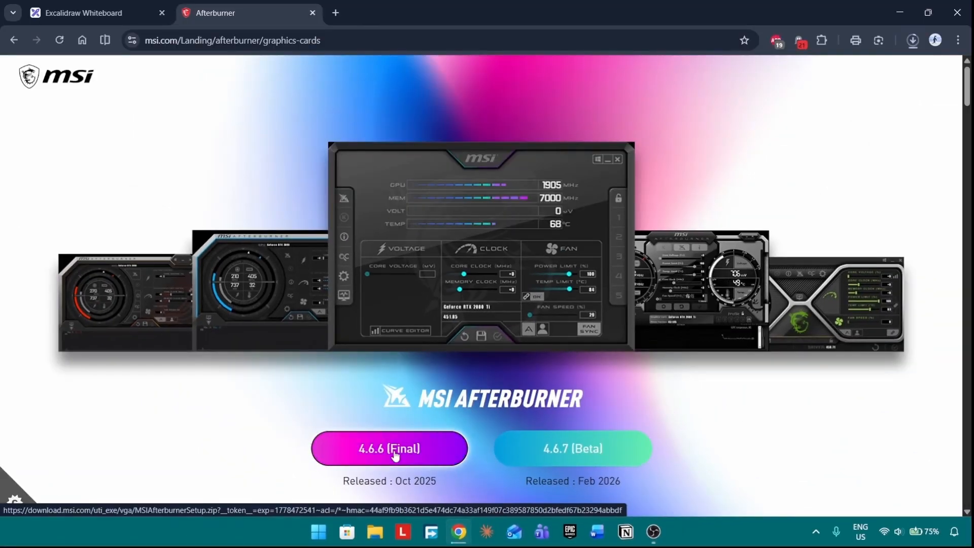
click(395, 451)
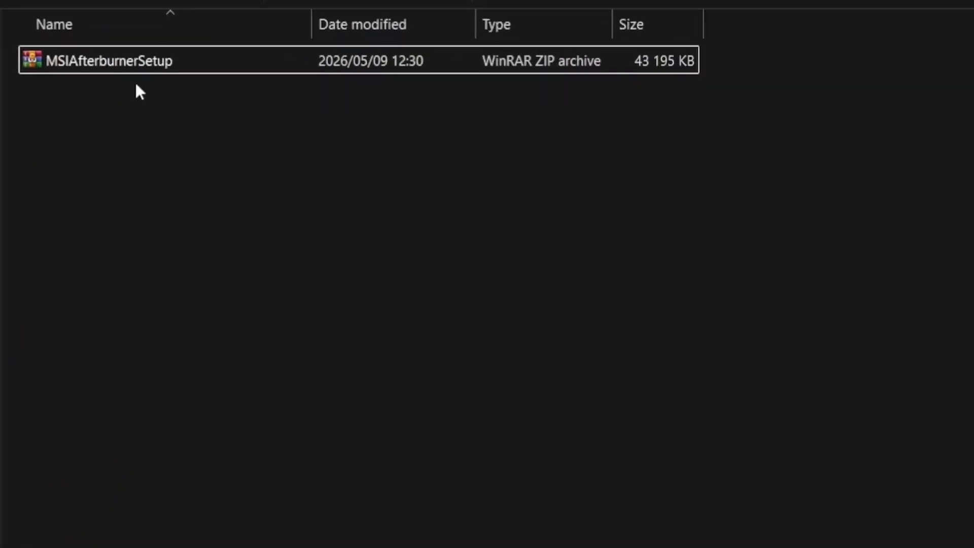
Extract the downloaded MSIAfterburnerSetup archive and run MSIAfterburnerInstaller466
right_click(156, 65)
mouse_move(507, 358)
click(598, 411)
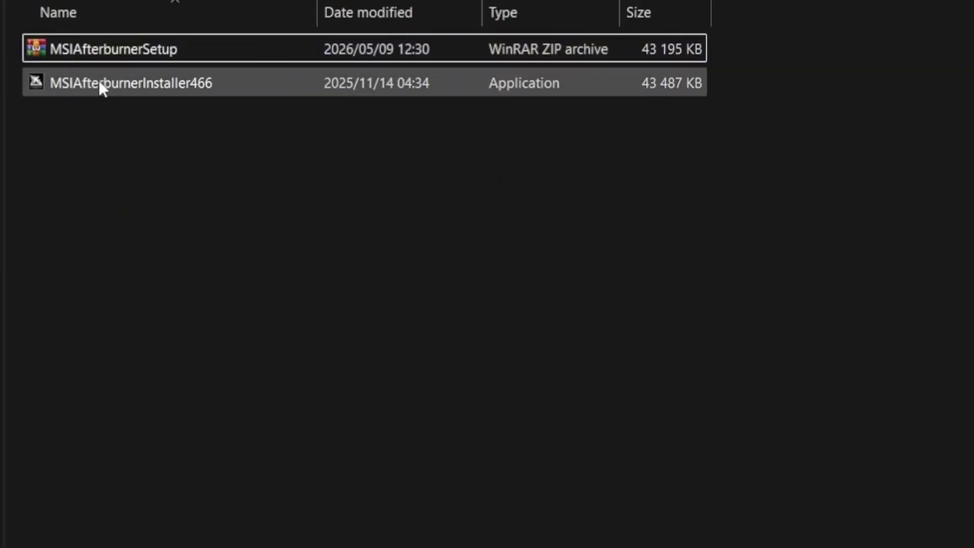
double_click(115, 85)
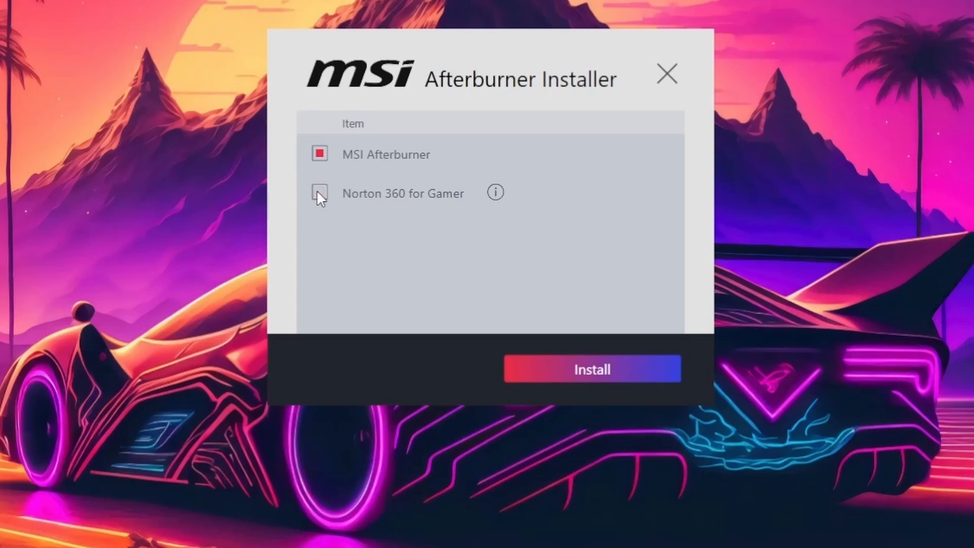
Start the MSI Afterburner installation without Norton 360 for Gamer, choose English and accept the license agreement
click(582, 370)
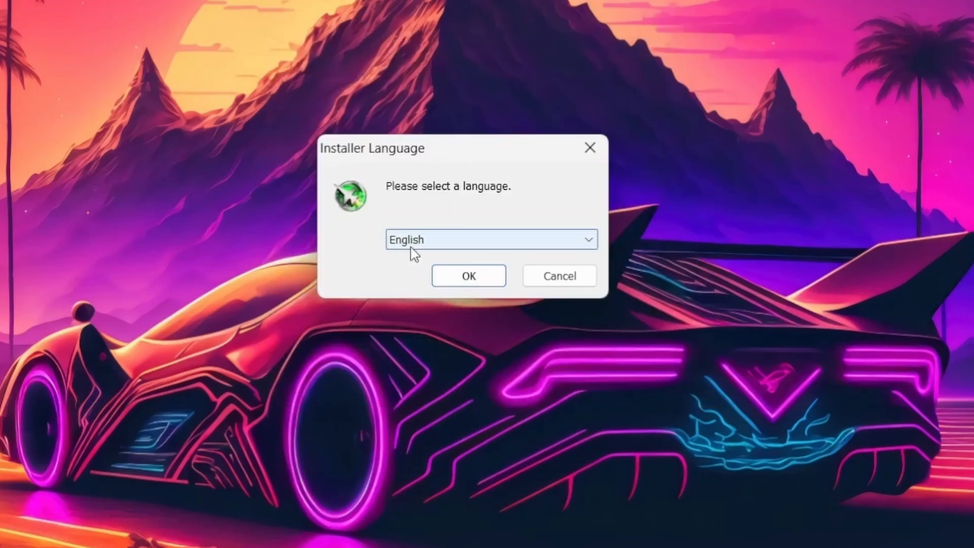
click(471, 279)
click(558, 401)
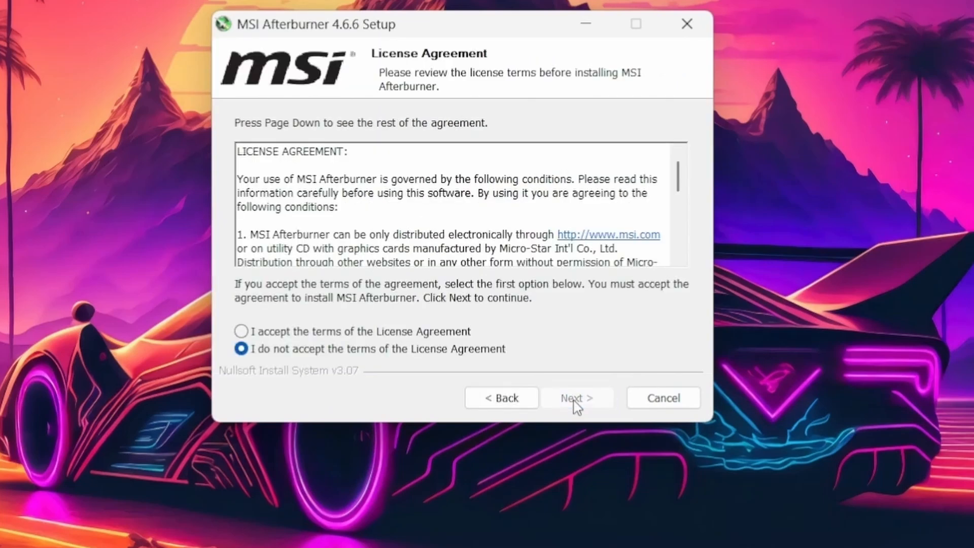
key(Page_Down)
key(Page_Down)
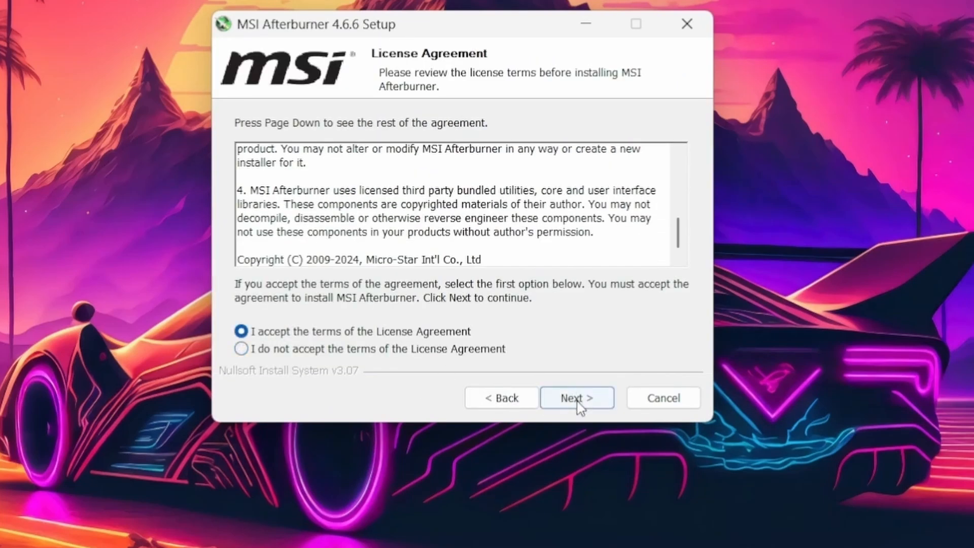
click(577, 398)
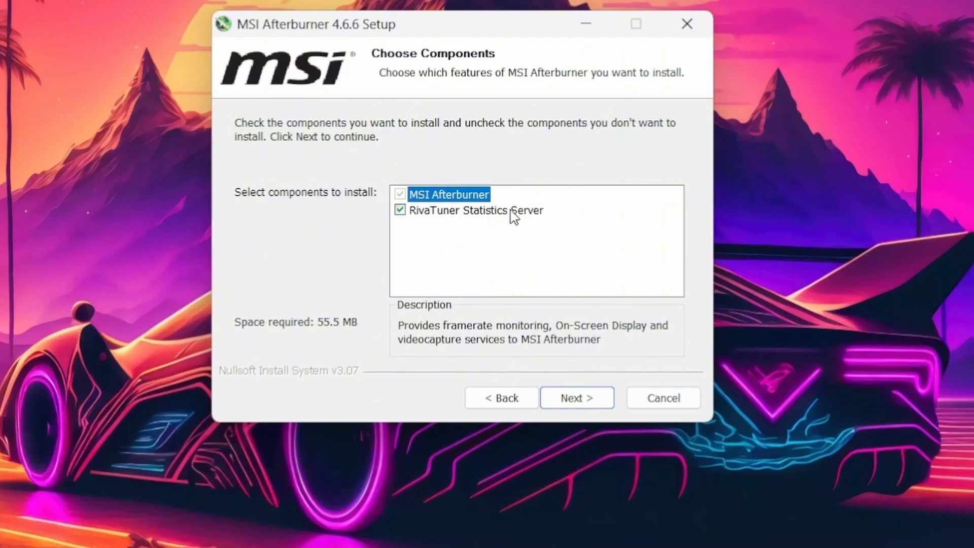
Install MSI Afterburner with RivaTuner Statistics Server into C:\msi afterburner\, using the MSI Afterburner Start Menu folder
click(583, 397)
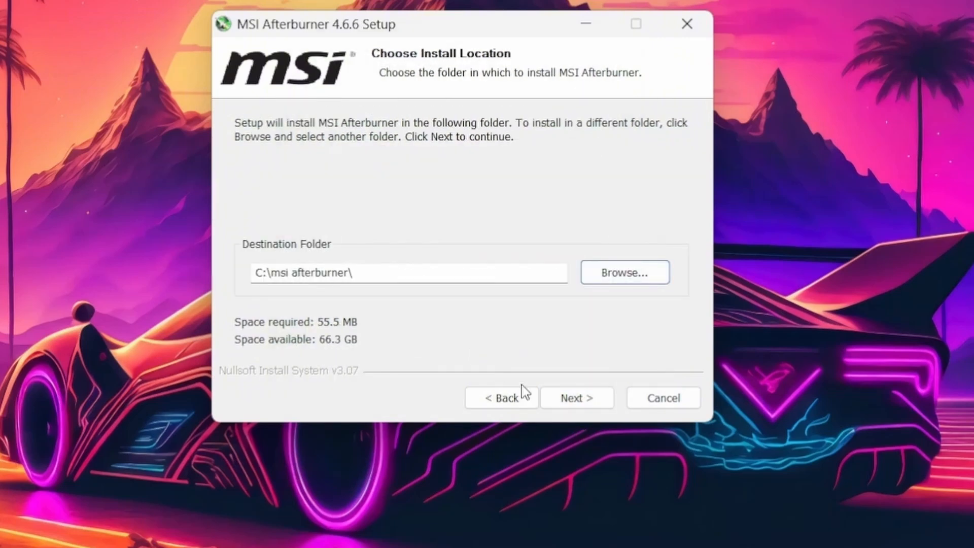
click(575, 400)
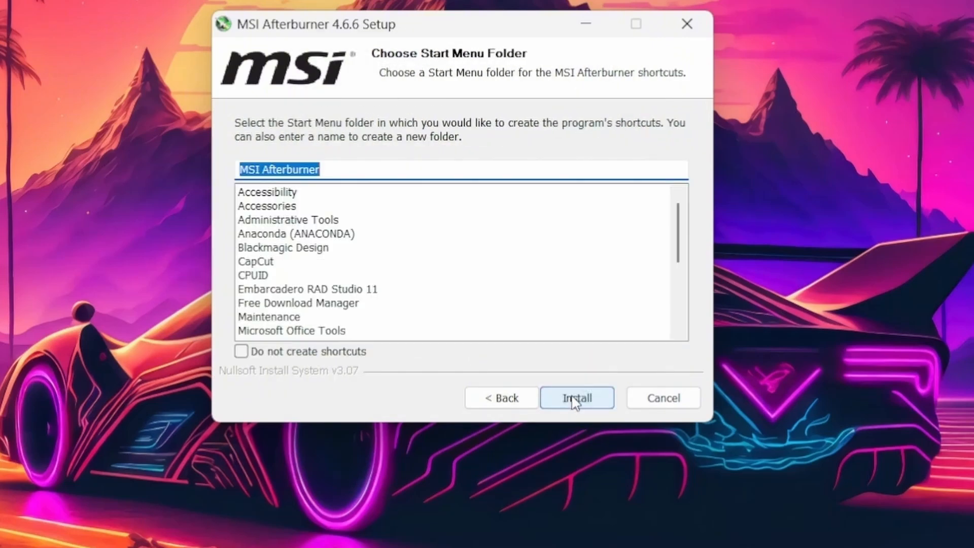
click(577, 399)
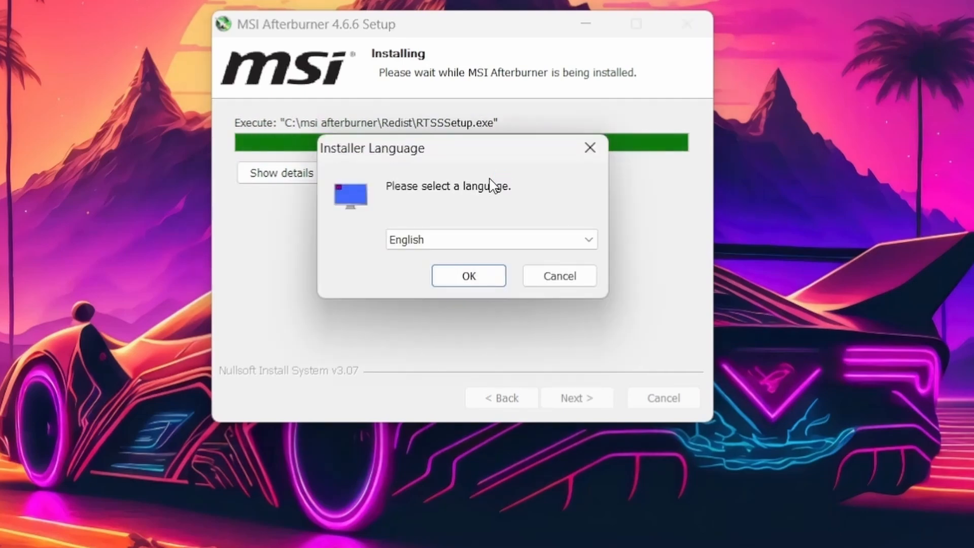
Start the RivaTuner Statistics Server setup in English and accept its license agreement
click(462, 281)
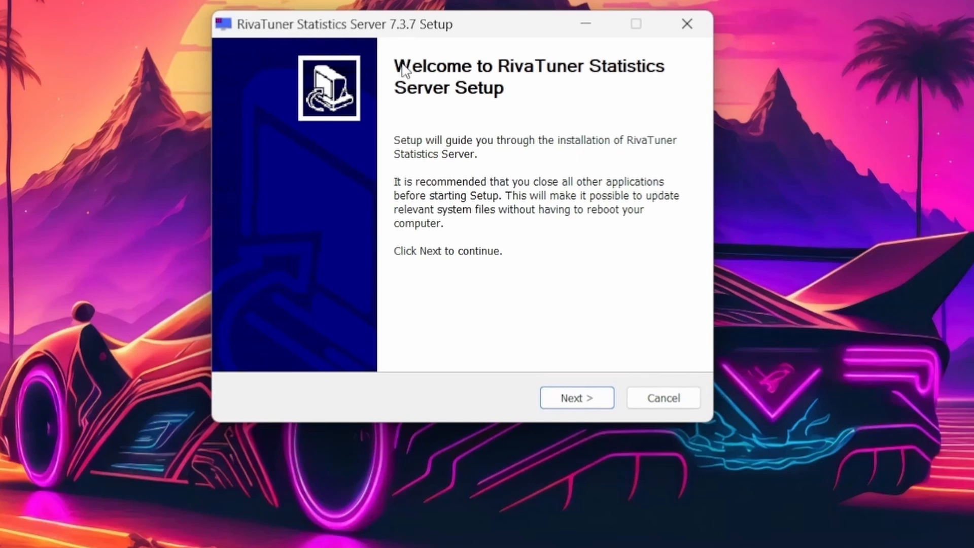
click(577, 398)
scroll(355, 202, down, 3)
click(242, 330)
click(573, 398)
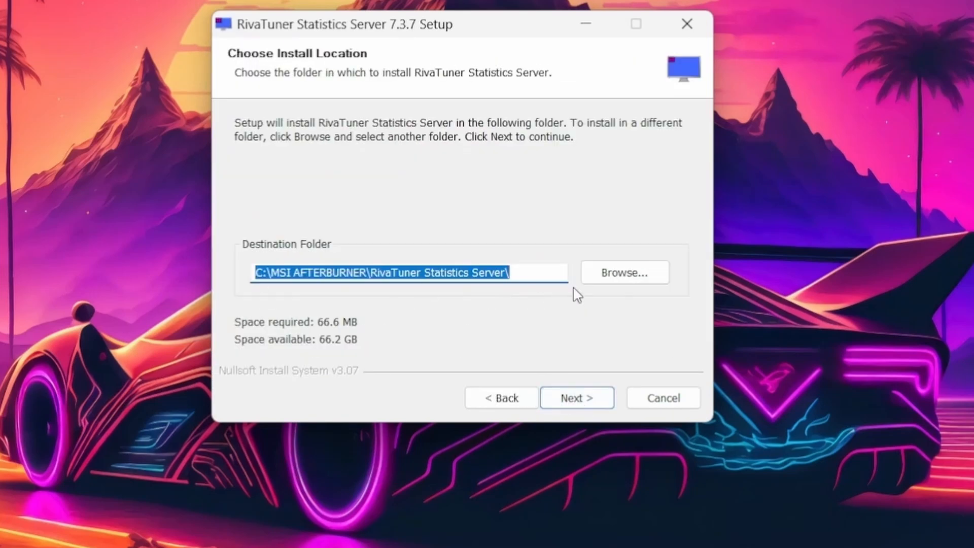
Install RivaTuner Statistics Server into C:\MSI AFTERBURNER\RivaTuner Statistics Server\, then finish both setups without the readmes and run MSI Afterburner
click(592, 399)
click(582, 407)
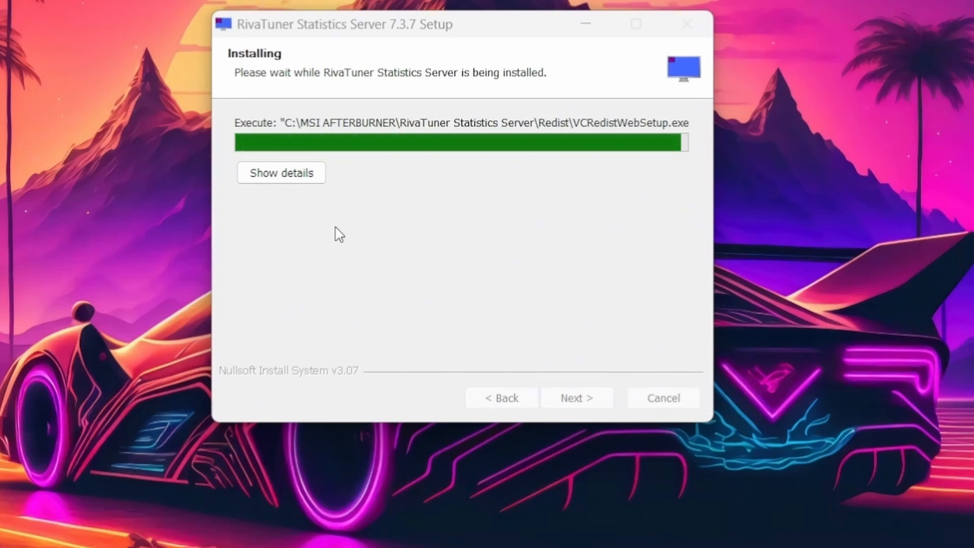
click(400, 220)
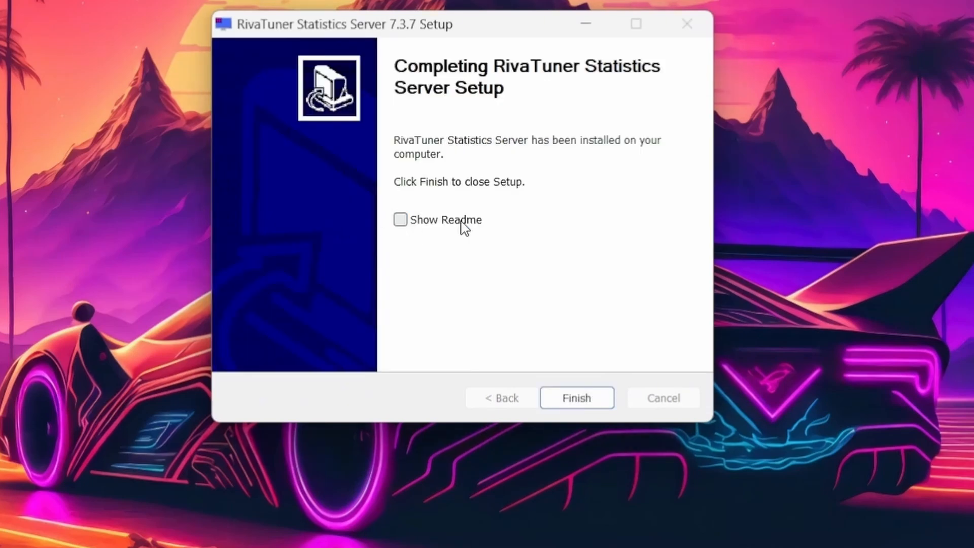
click(588, 405)
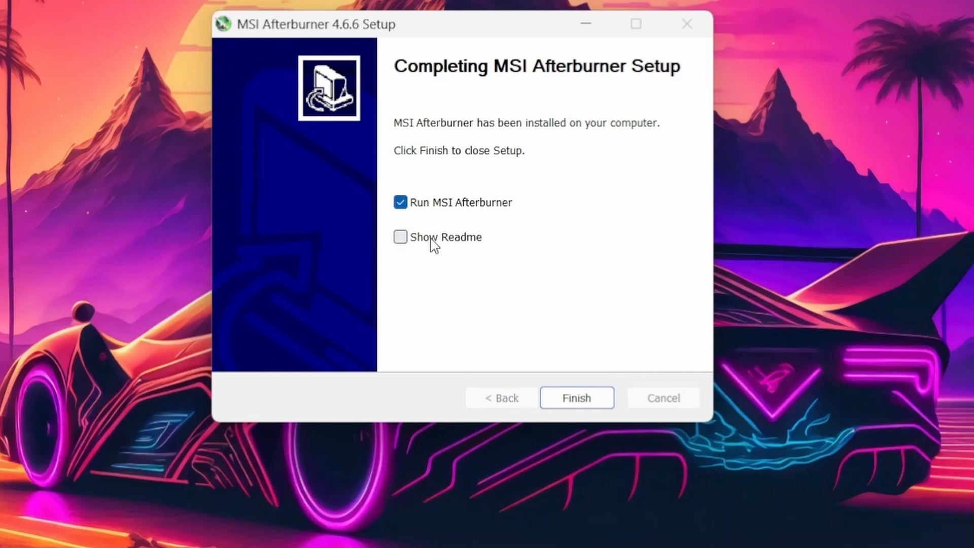
click(565, 404)
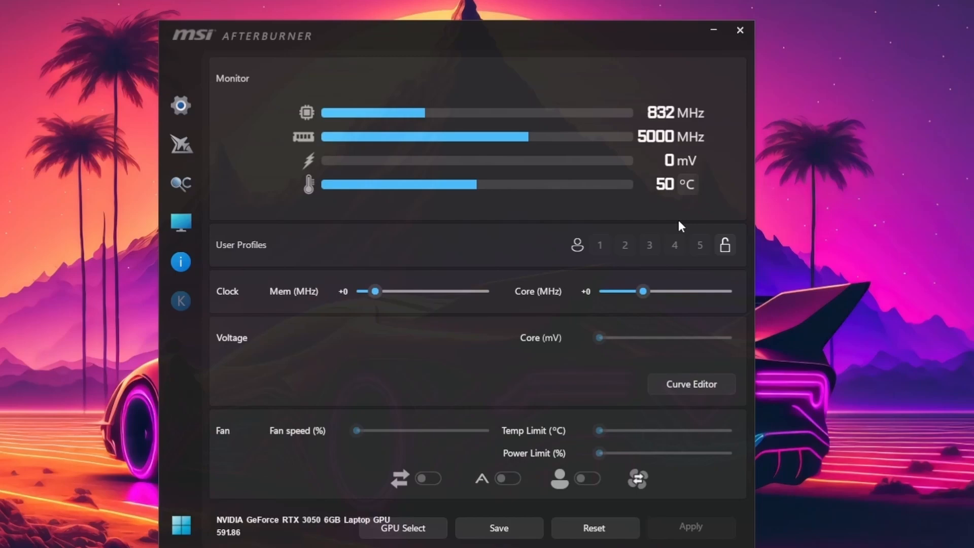
Open the monitoring properties in MSI Afterburner and show GPU1 temperature in the On-Screen Display
click(181, 106)
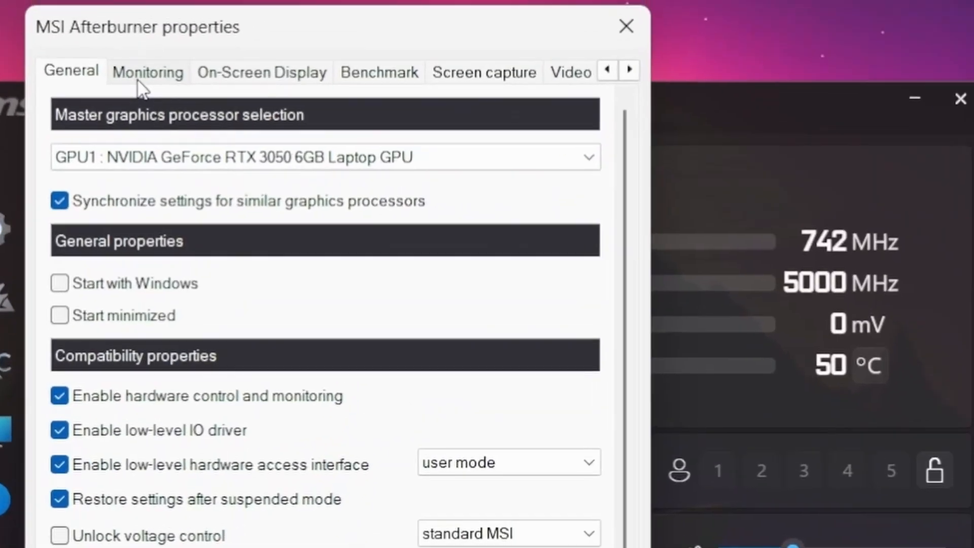
click(248, 16)
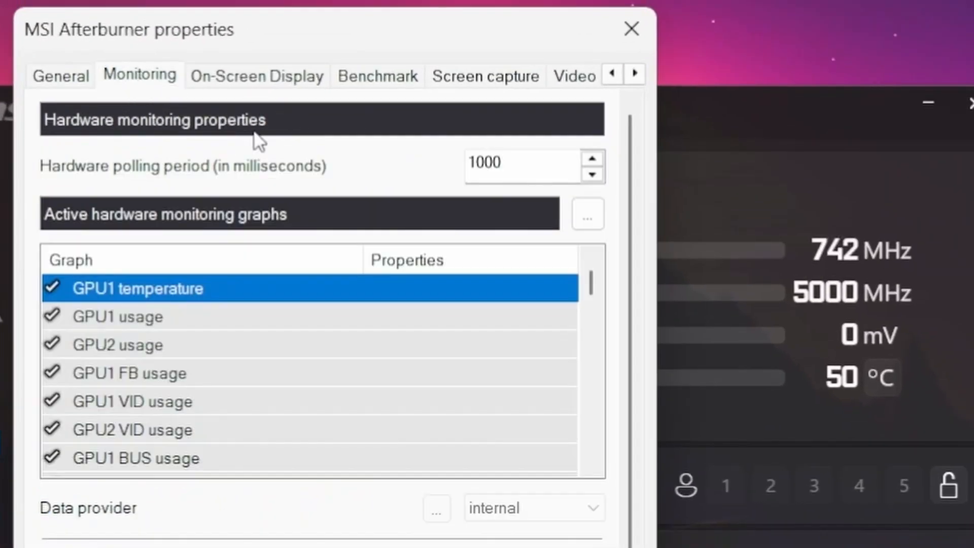
mouse_move(53, 289)
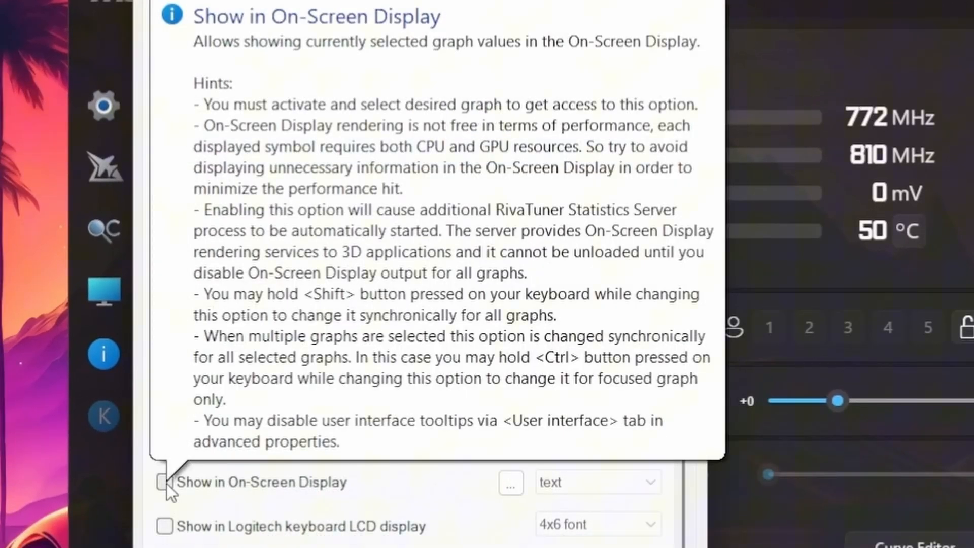
click(165, 482)
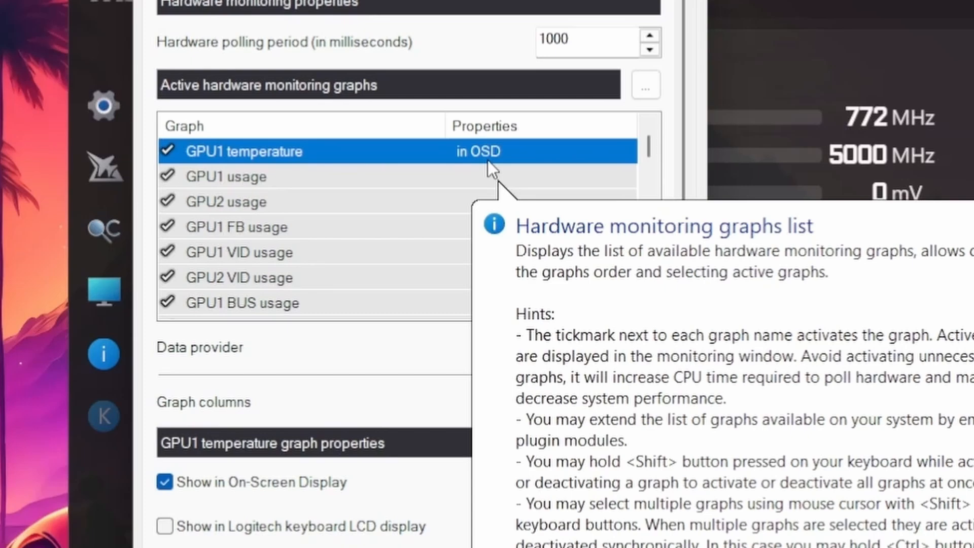
Show GPU1 usage, GPU1 memory usage and GPU1 power in the On-Screen Display
click(218, 175)
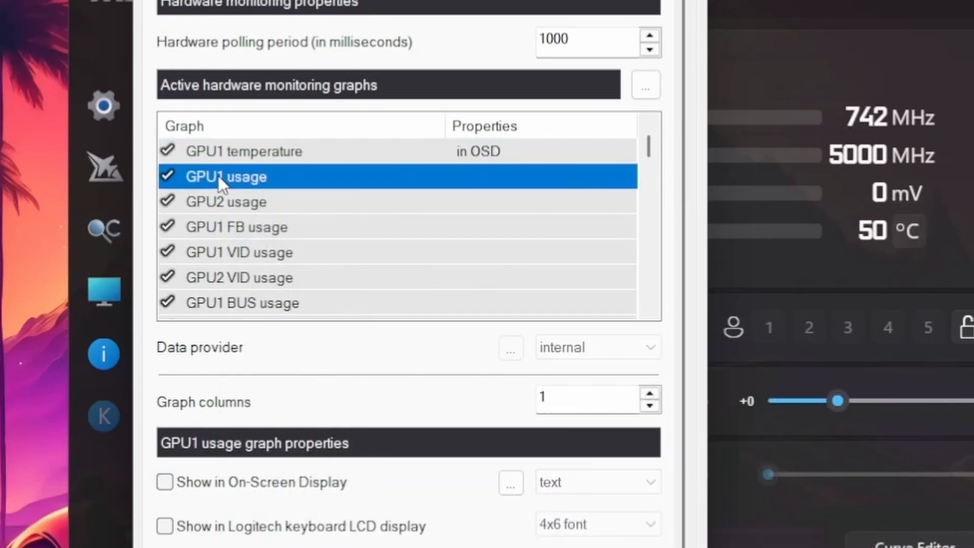
scroll(269, 188, down, 2)
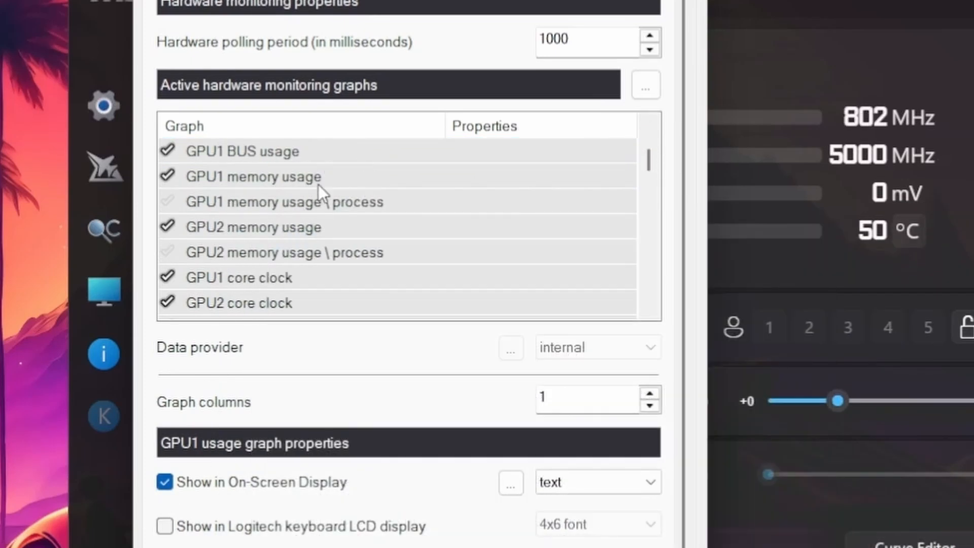
click(230, 177)
scroll(264, 191, down, 2)
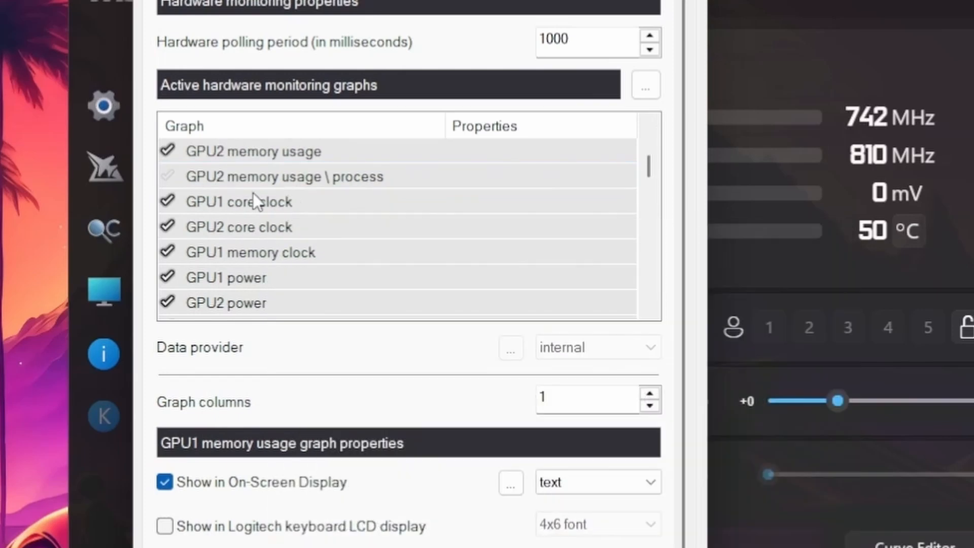
click(405, 202)
click(165, 482)
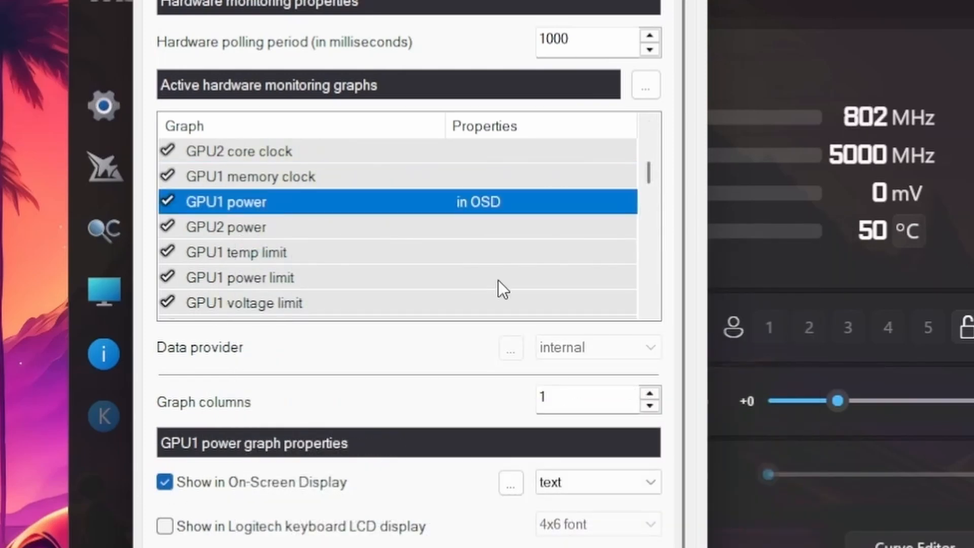
Show CPU1 temperature in the On-Screen Display
scroll(647, 190, down, 2)
scroll(648, 195, down, 2)
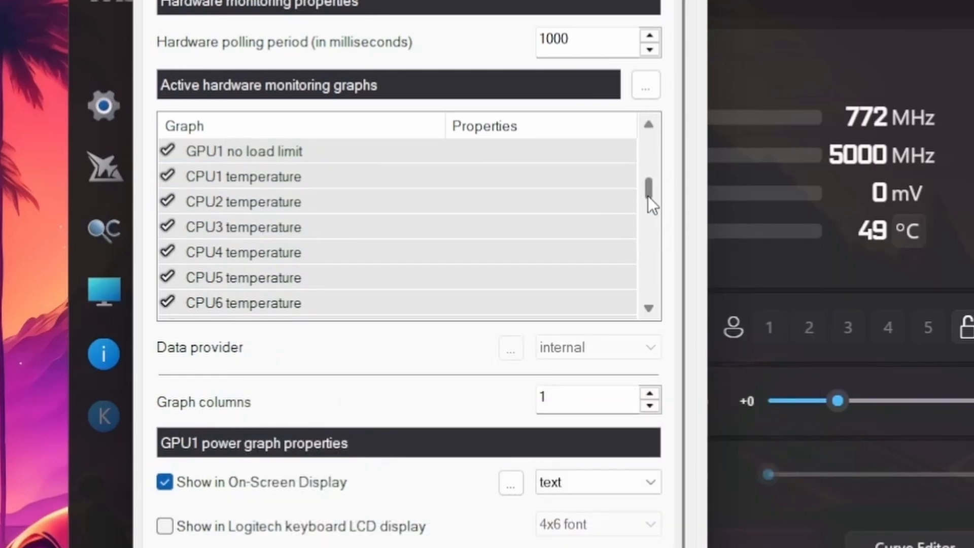
click(298, 182)
click(164, 483)
scroll(647, 201, down, 4)
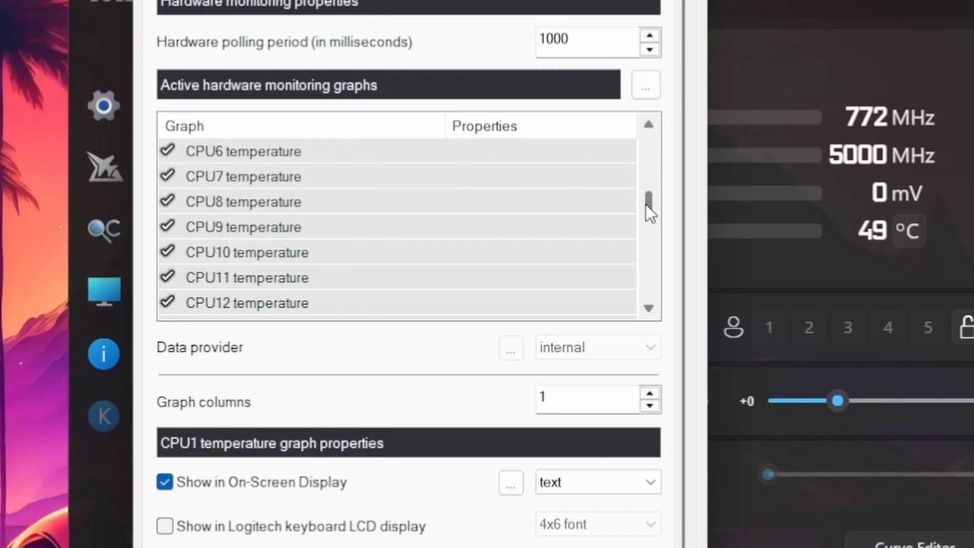
Show CPU power and Framerate in the On-Screen Display
click(246, 279)
click(170, 487)
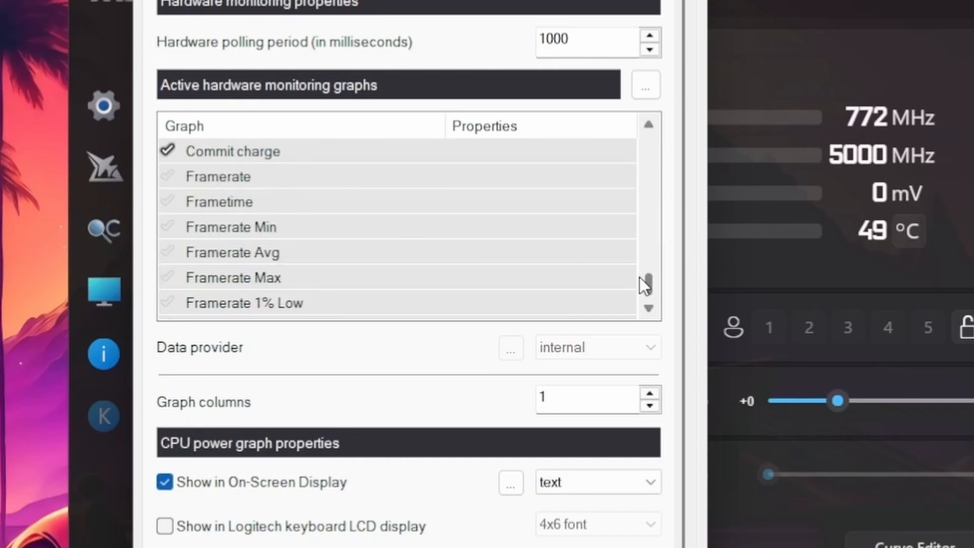
click(191, 181)
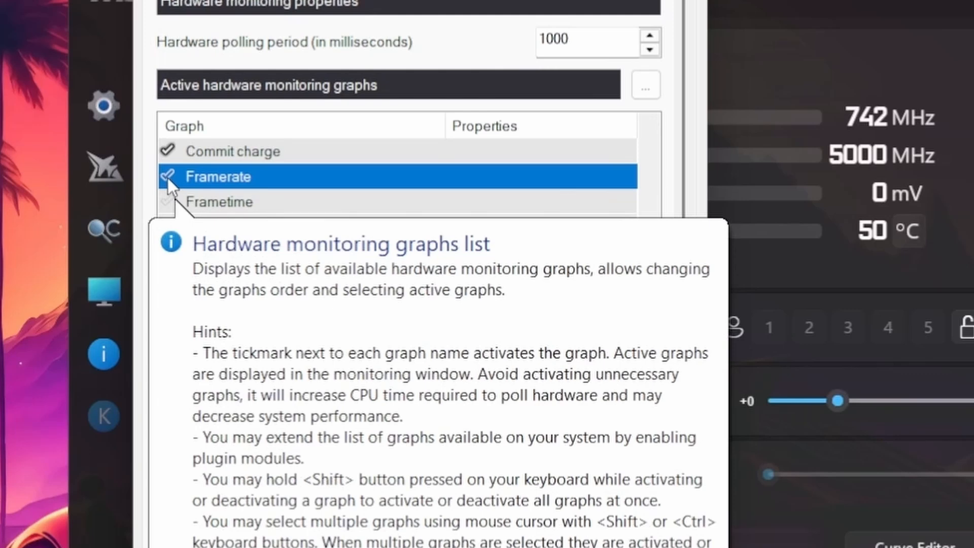
click(167, 177)
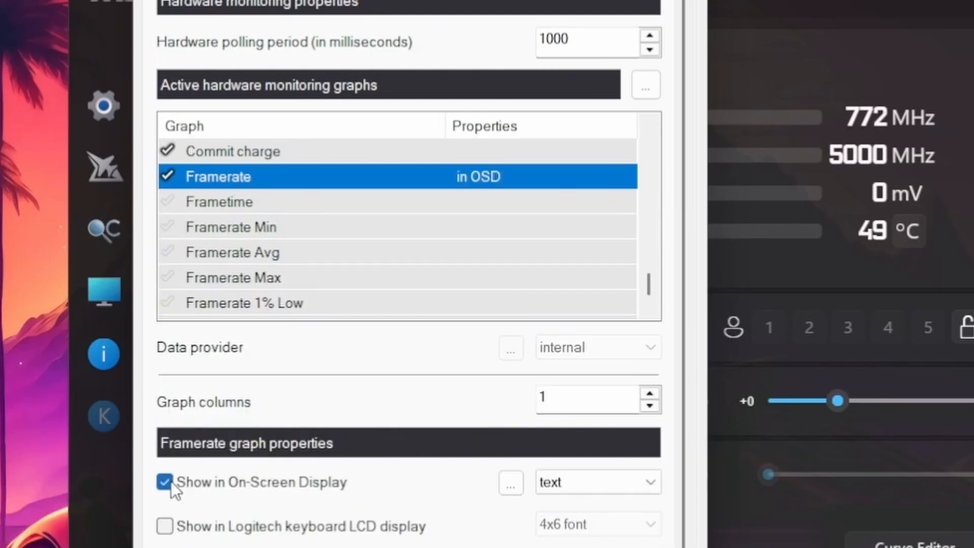
Show Framerate 1% Low in the On-Screen Display, then apply the monitoring settings and close the properties
scroll(582, 302, down, 1)
click(191, 279)
click(167, 278)
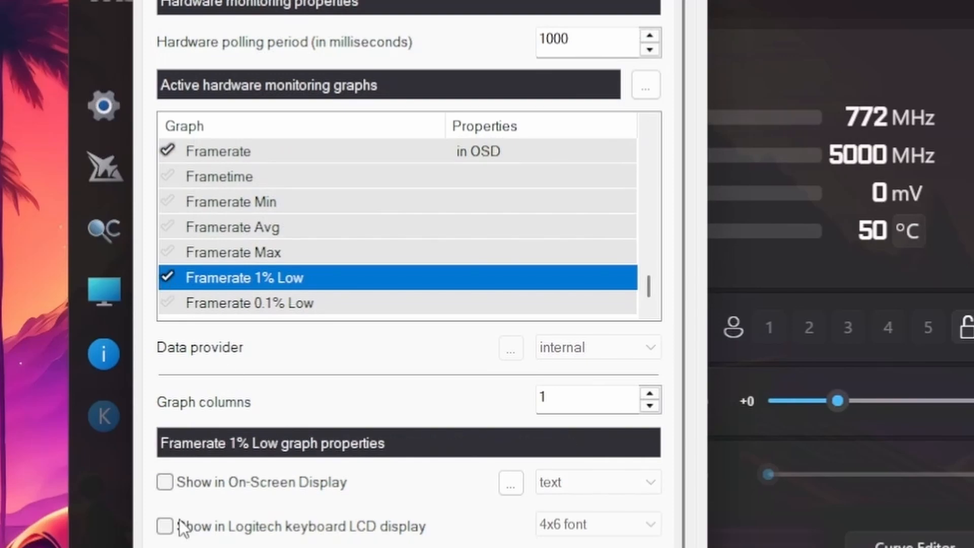
click(165, 482)
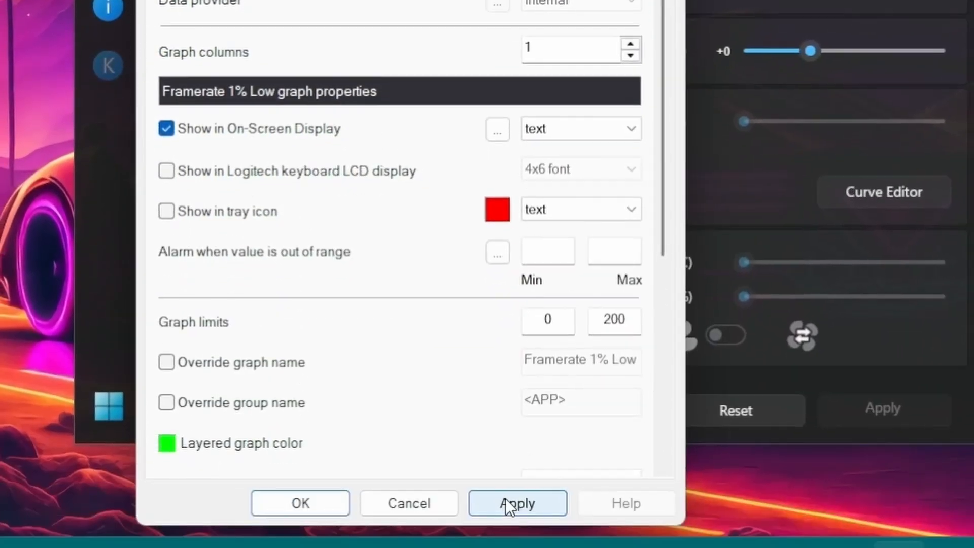
click(505, 502)
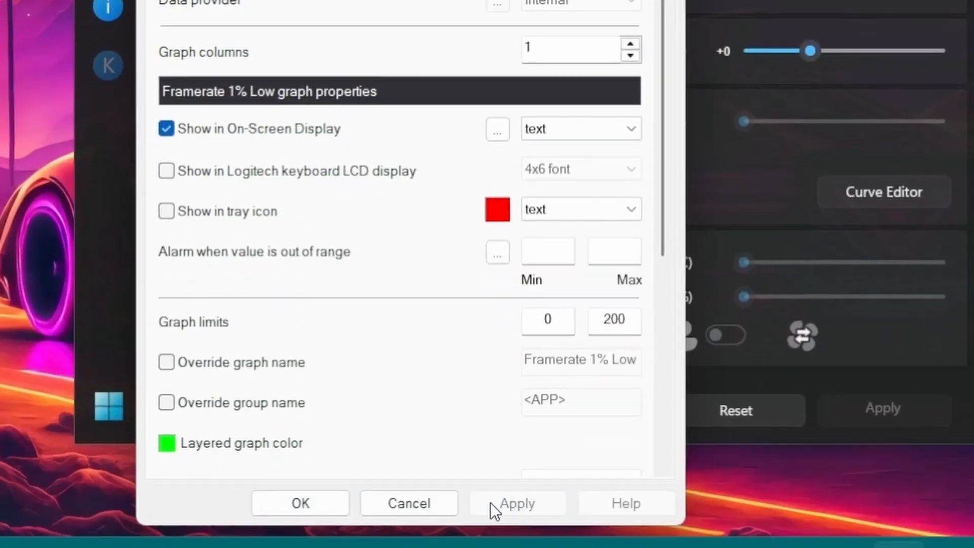
click(304, 502)
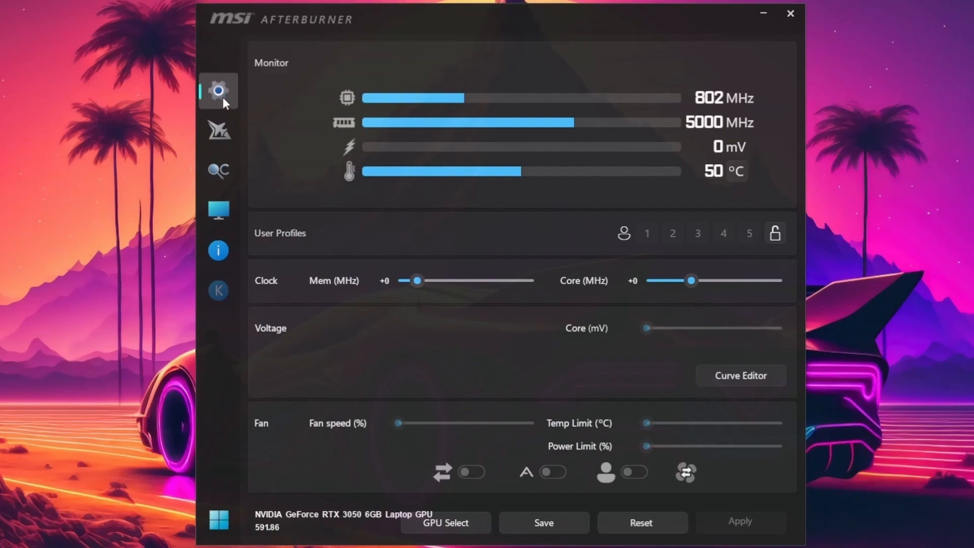
Set MSI Afterburner to start minimized in the general properties and save the settings
click(223, 97)
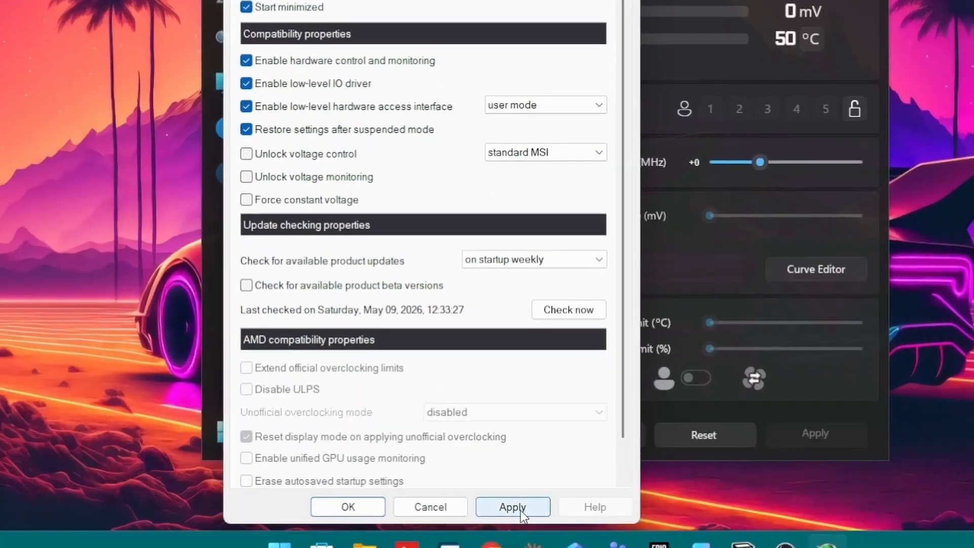
click(347, 507)
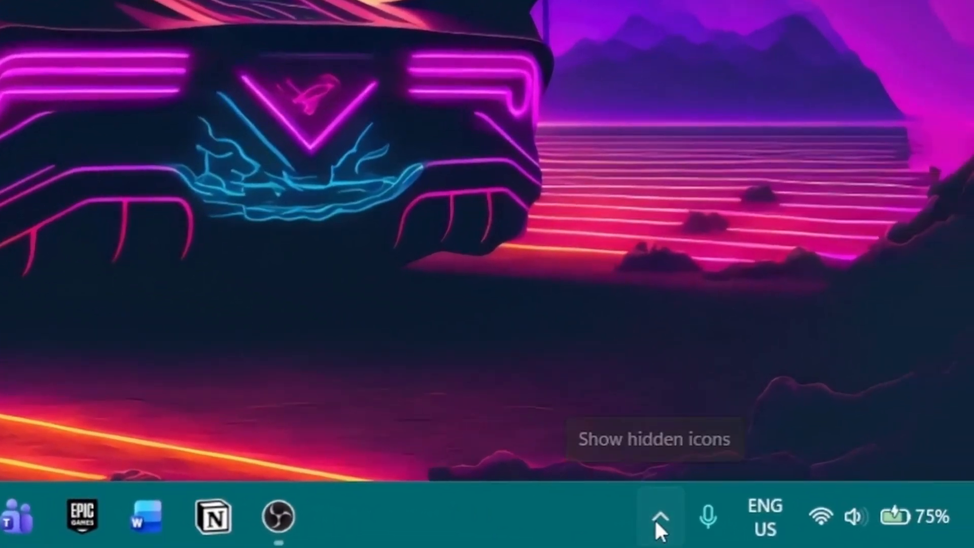
Open RivaTuner Statistics Server, set the application detection level to High and increase the On-Screen Display zoom
click(656, 521)
click(604, 369)
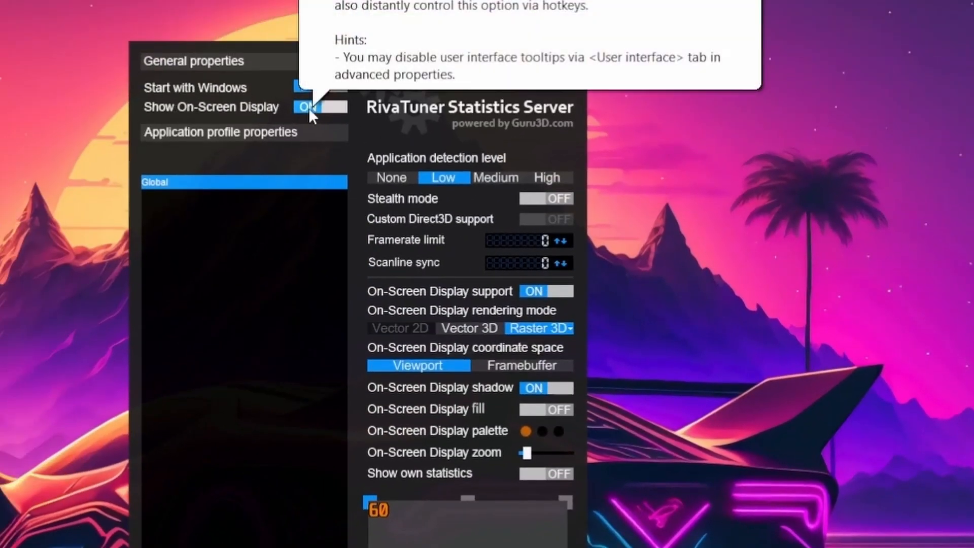
click(546, 177)
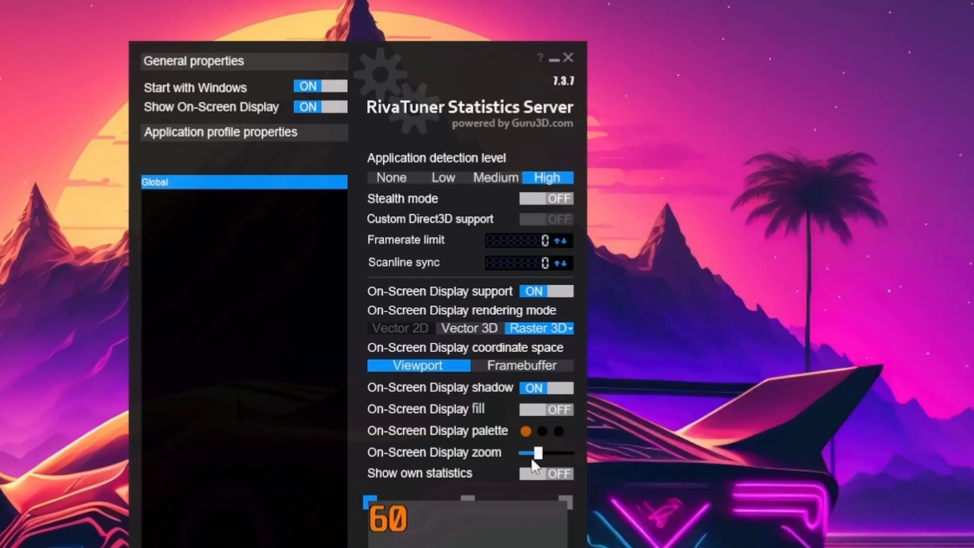
Try green (R 3, G 205, B 16) as the first On-Screen Display palette color
click(526, 431)
click(353, 306)
click(377, 293)
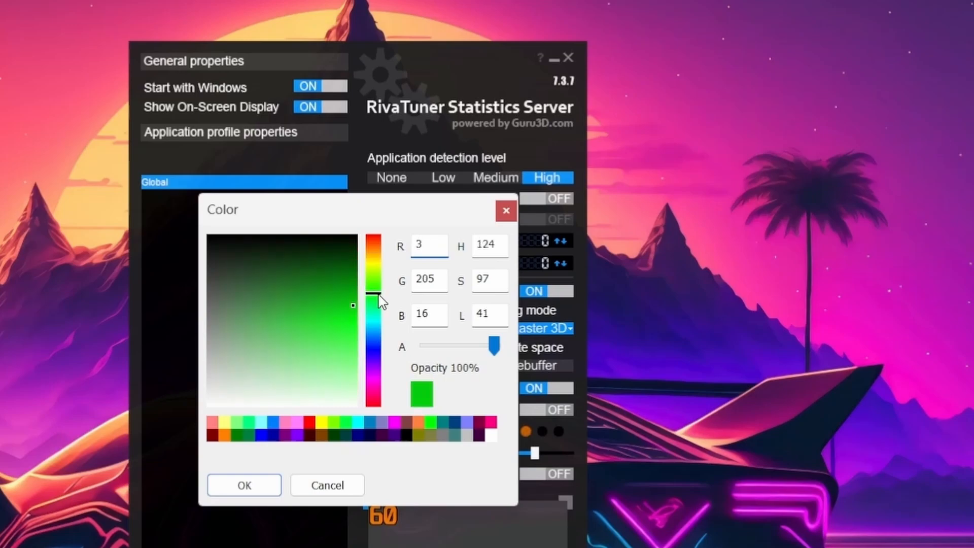
click(244, 485)
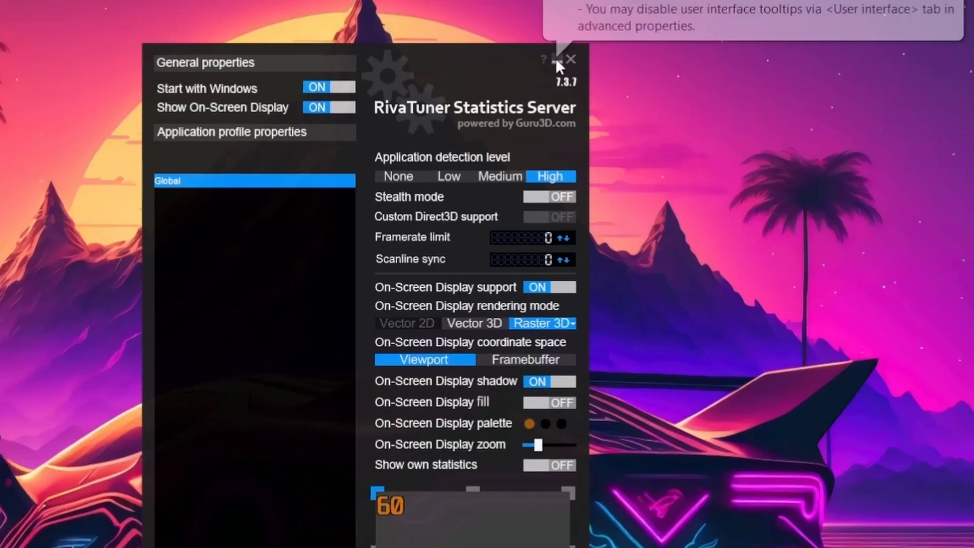
Minimize RivaTuner Statistics Server, launch Resident Evil Requiem and enter its Main Story
click(555, 58)
double_click(150, 193)
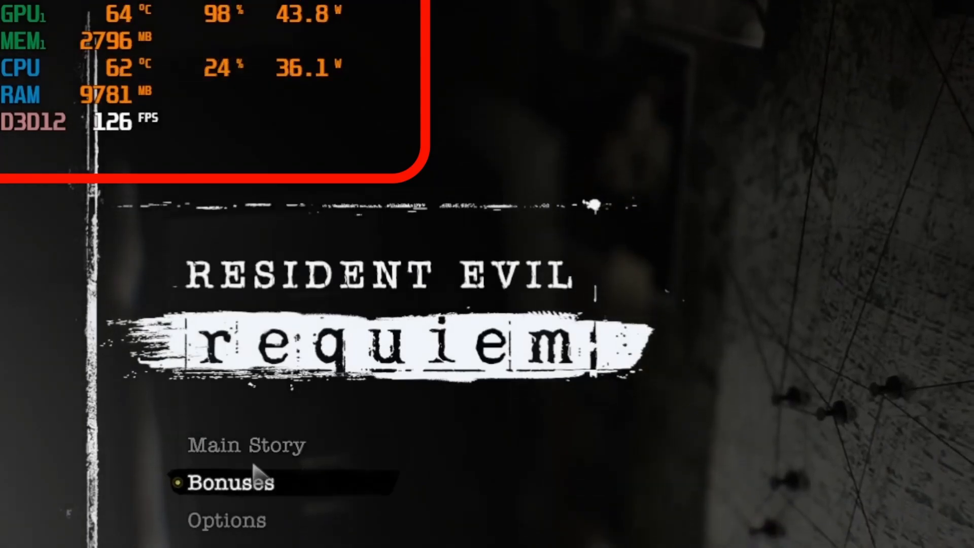
click(240, 454)
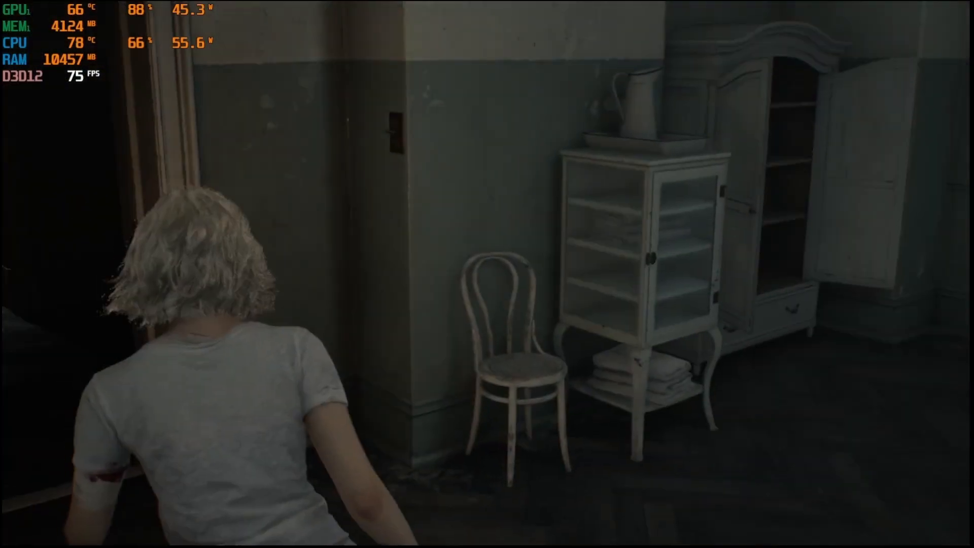
Walk the character through the rooms to examine the performance overlay during gameplay
key(w)
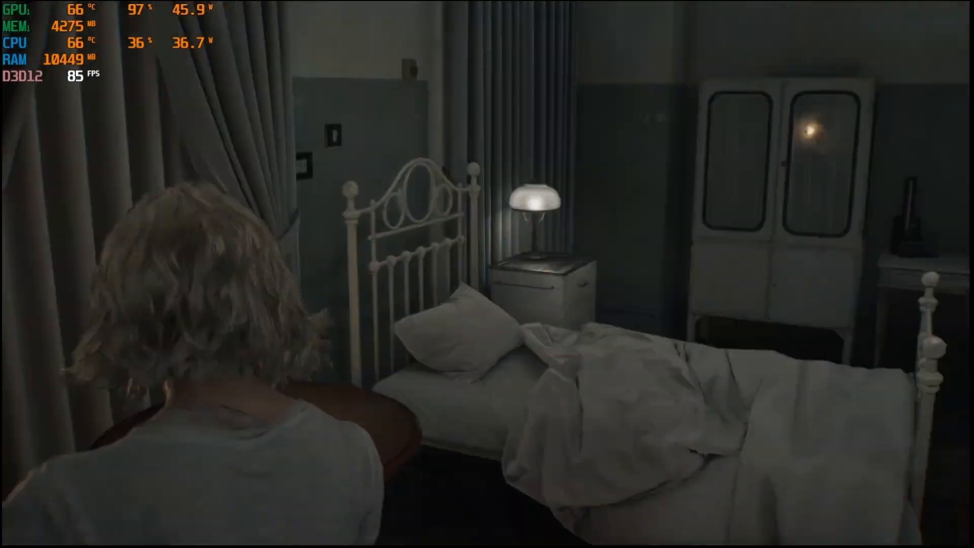
key(w)
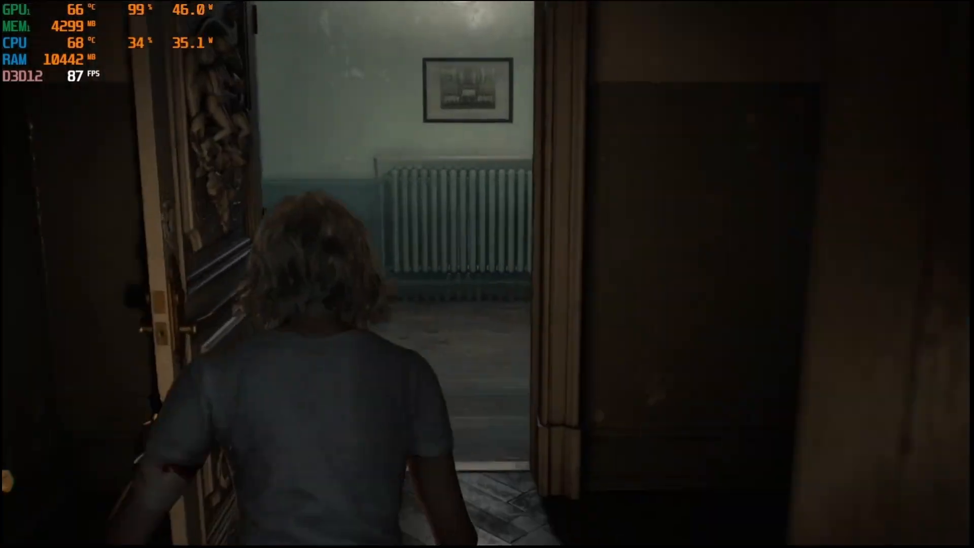
key(w)
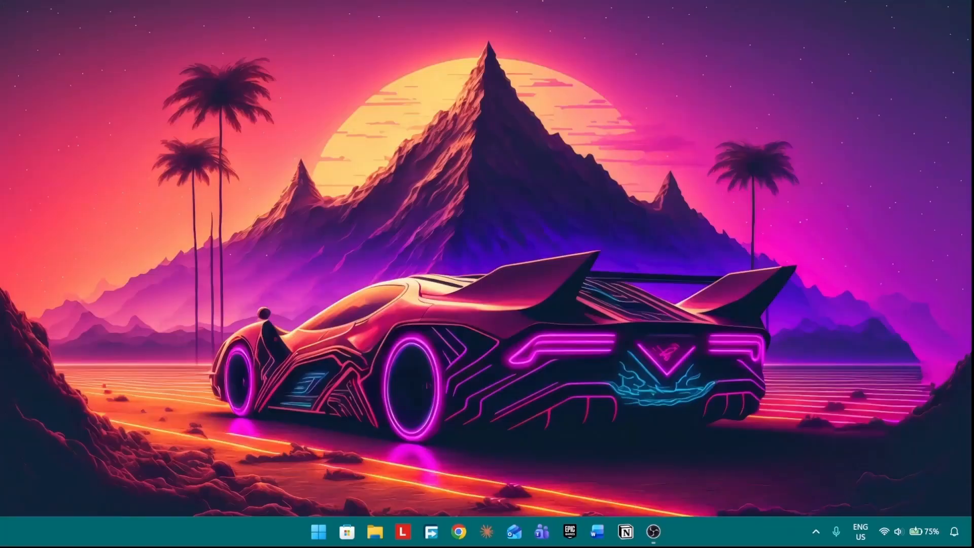